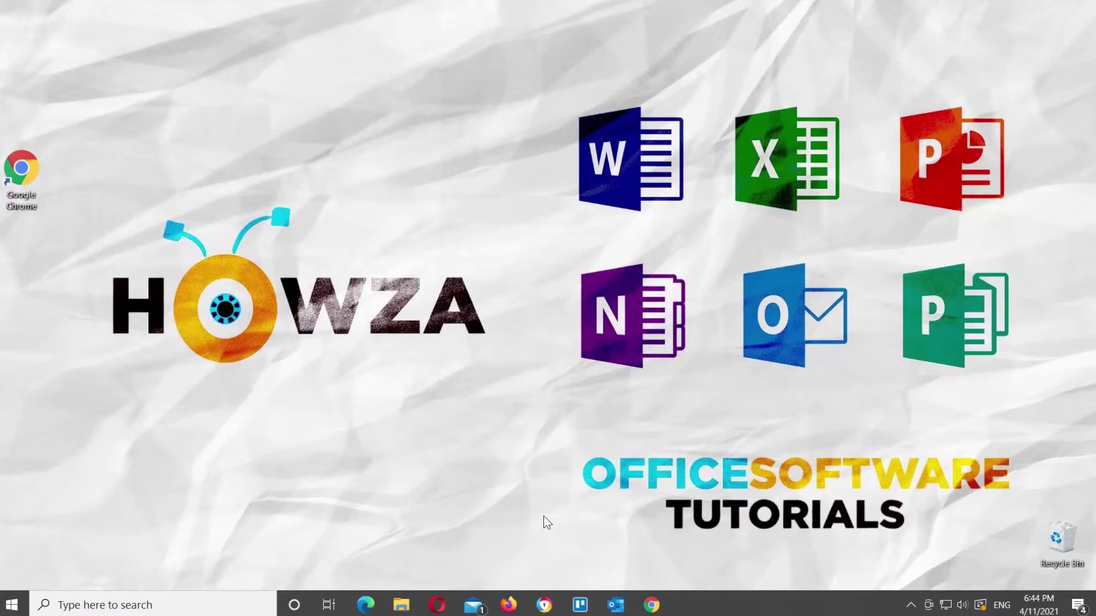
# Step: Bring up the browser showing the HowzaTv Google Sheets spreadsheet
pyautogui.click(652, 603)
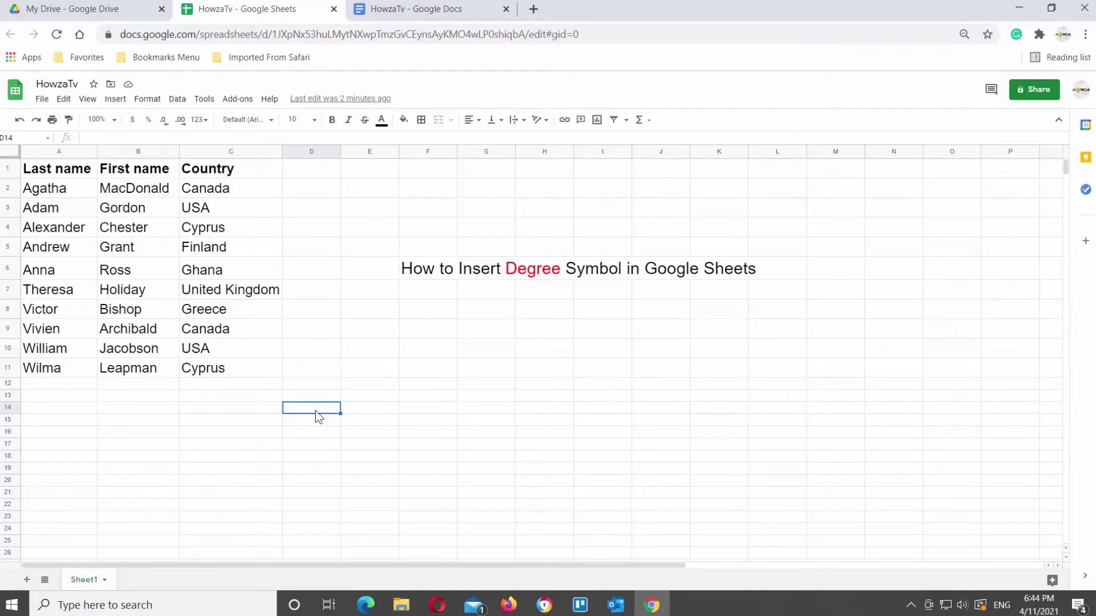
pyautogui.write('=')
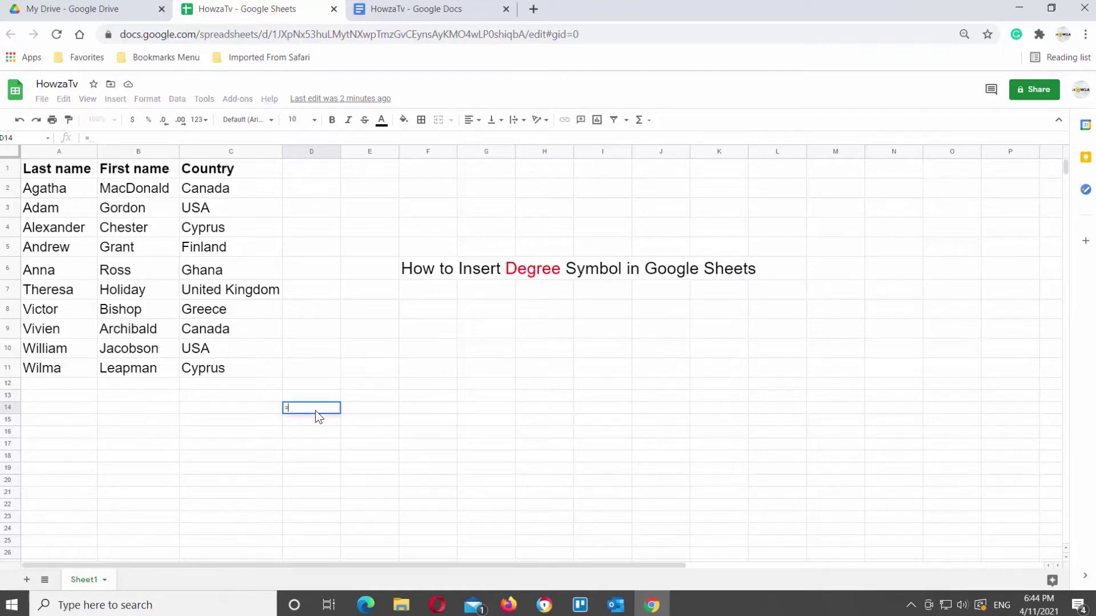
pyautogui.write('cha')
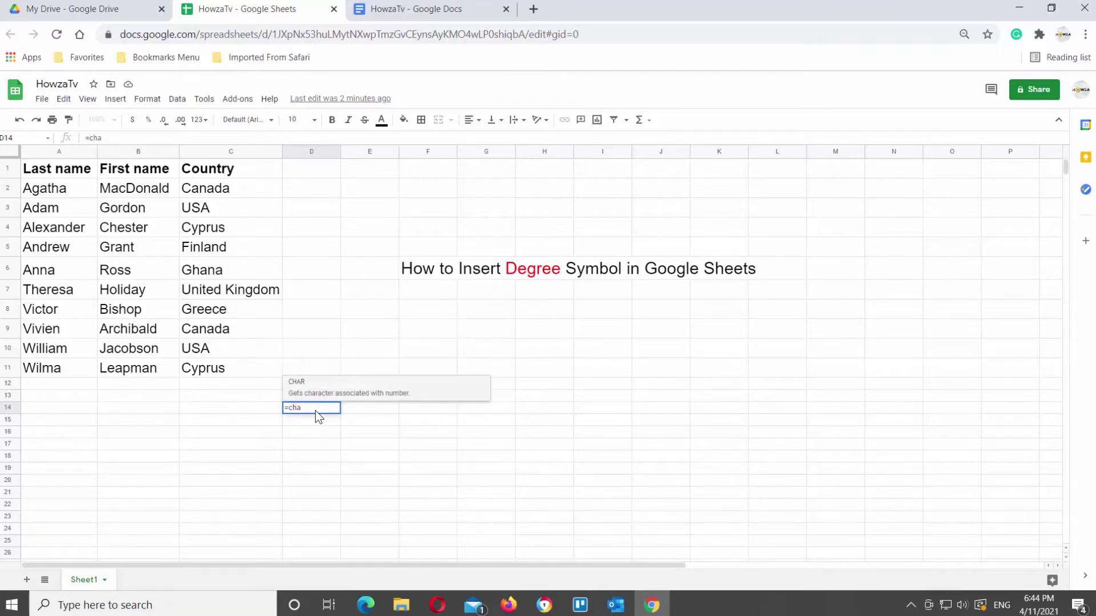
pyautogui.write('r(1')
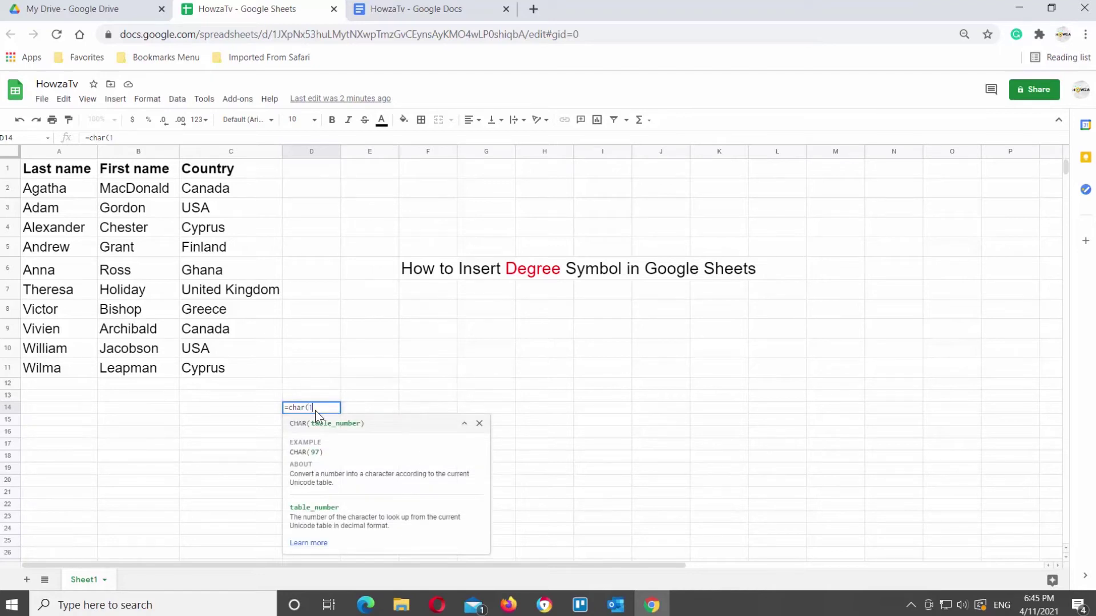
pyautogui.write('76)')
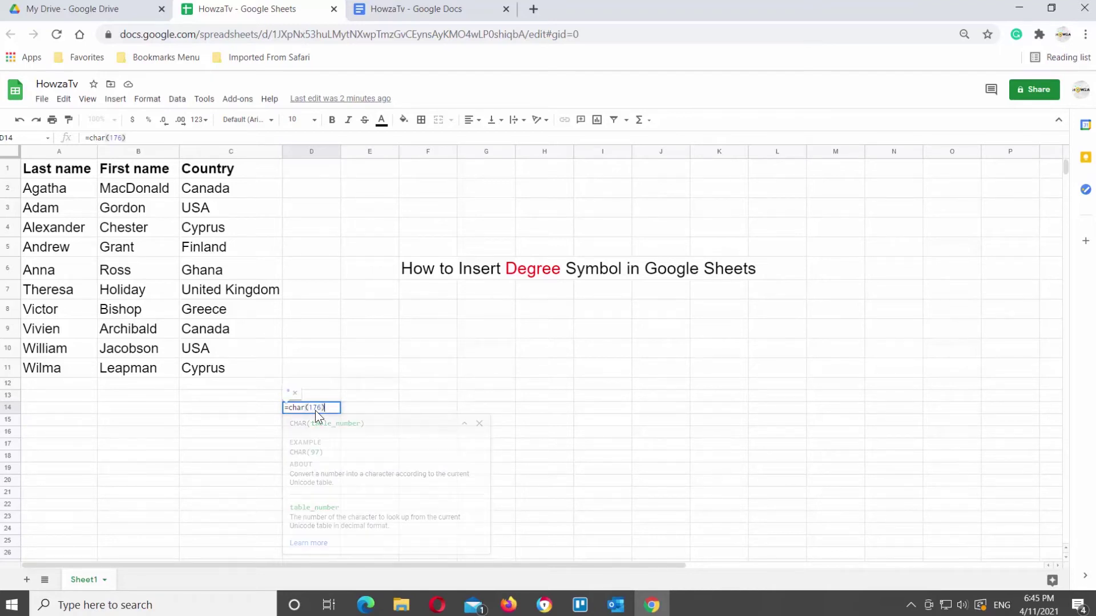
# Step: Enter =char(176) in D14 and enlarge the degree symbol to font size 24
pyautogui.press('Return')
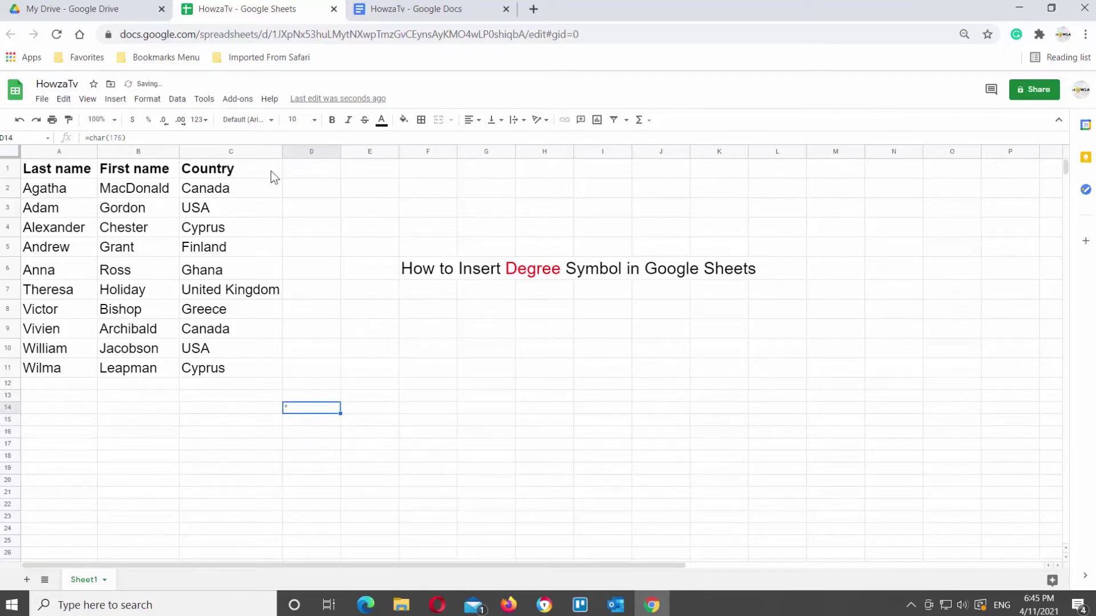
pyautogui.click(312, 122)
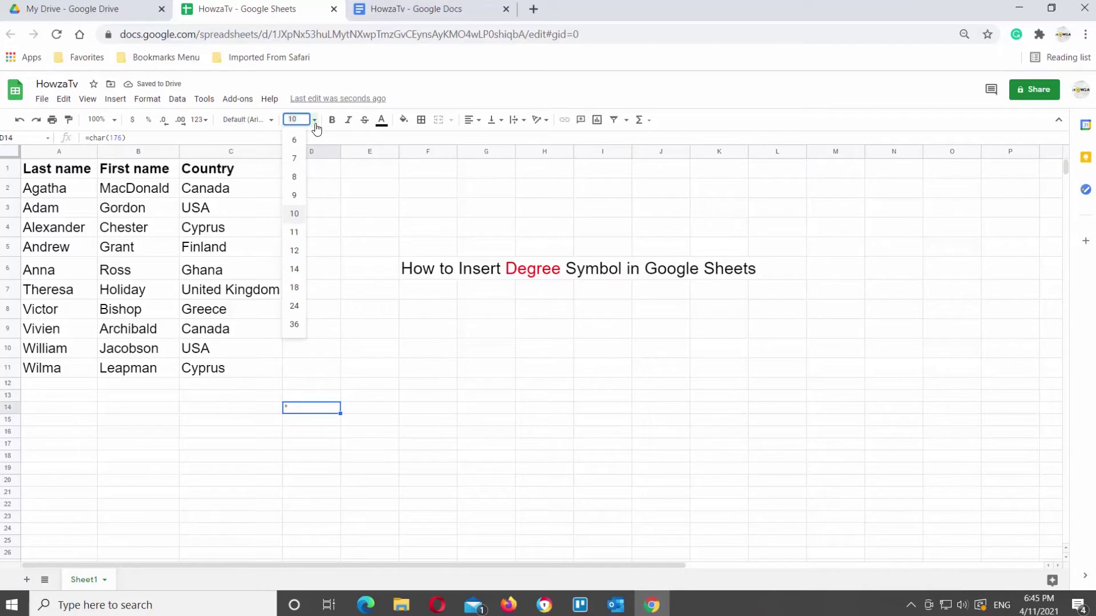
pyautogui.click(295, 306)
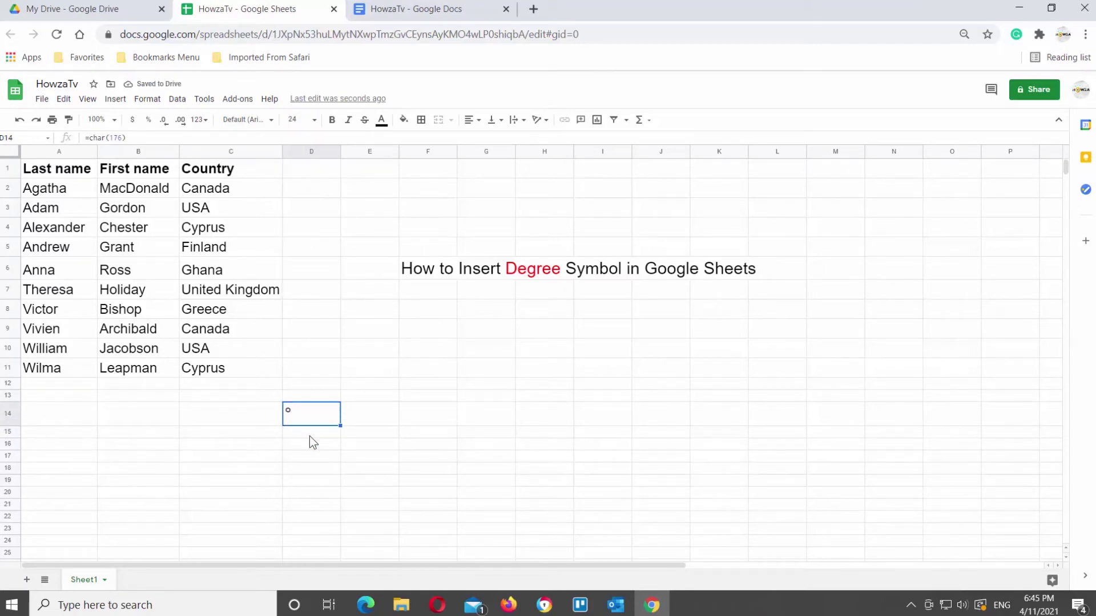
# Step: Switch to the HowzaTv Google Doc and open Insert > Special characters
pyautogui.click(435, 8)
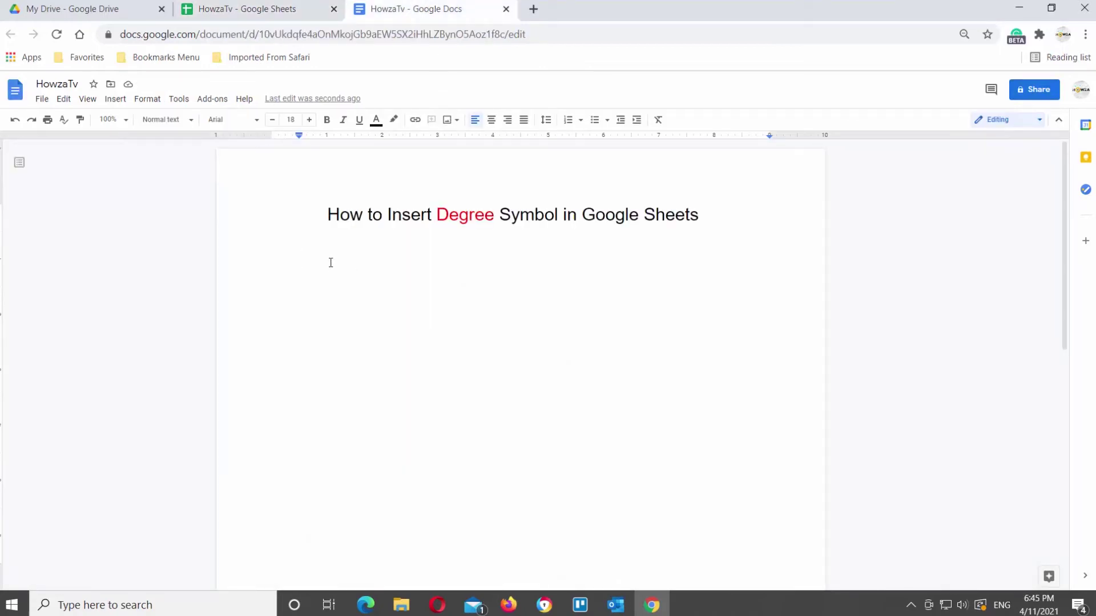
pyautogui.click(117, 100)
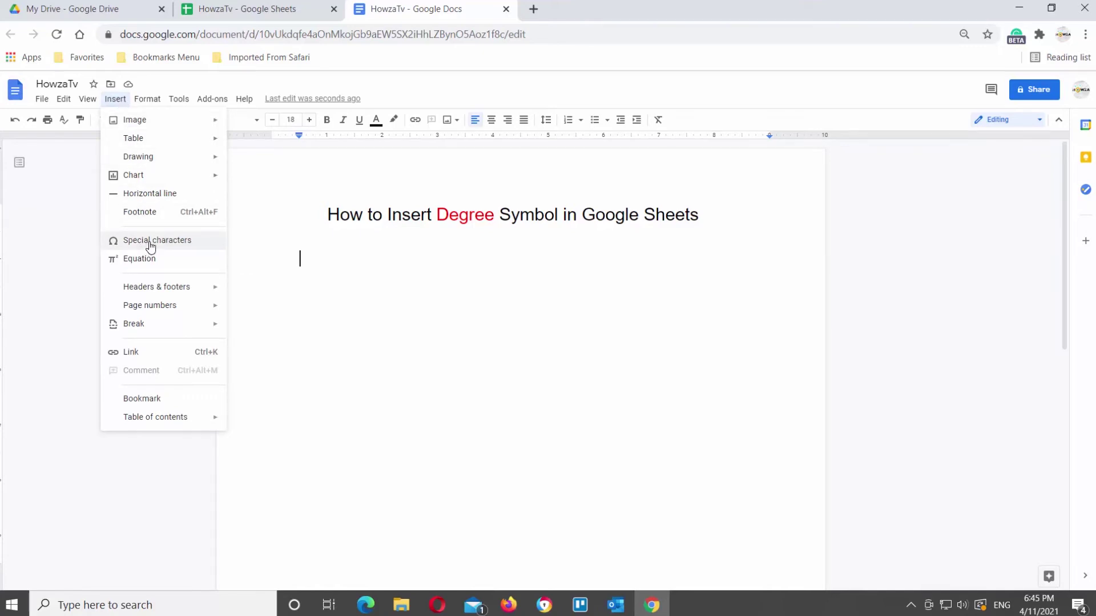
pyautogui.click(150, 244)
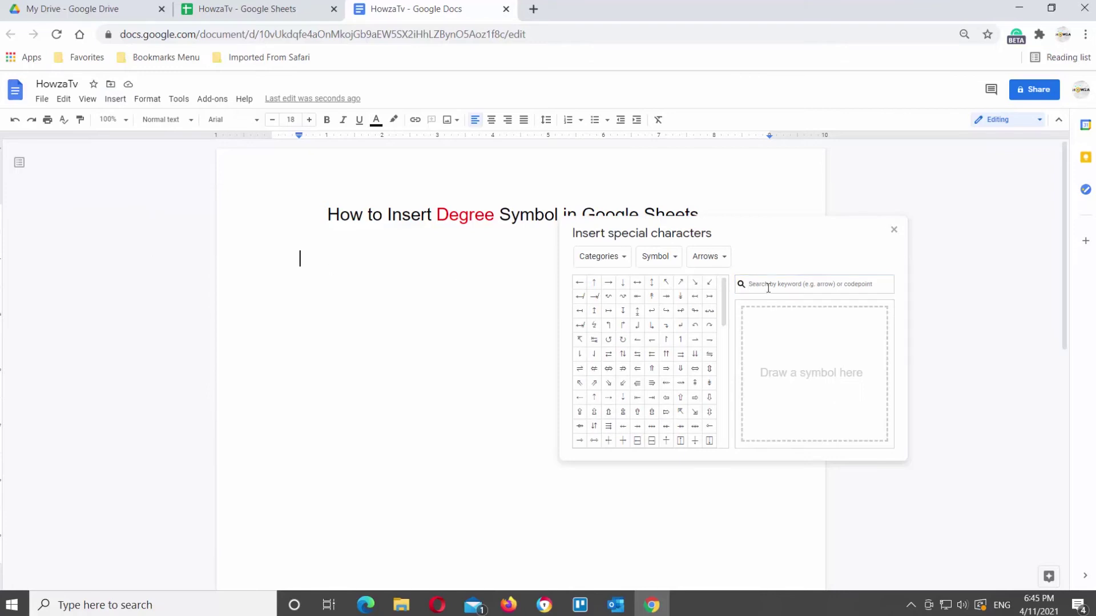
pyautogui.write('degree')
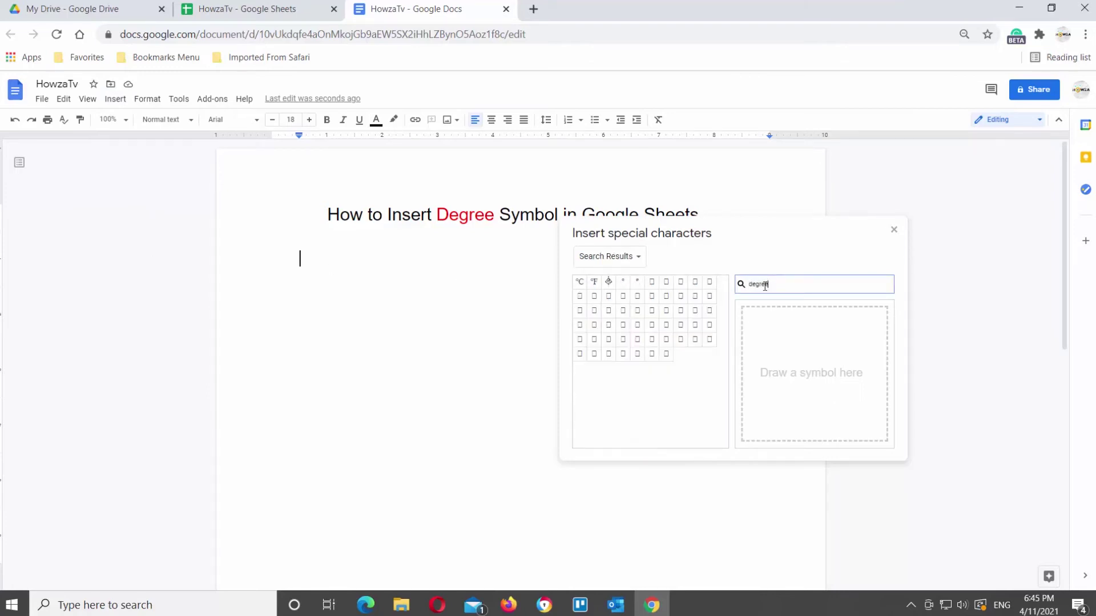
# Step: Insert the °C, °F and ° symbols into the document
pyautogui.click(580, 281)
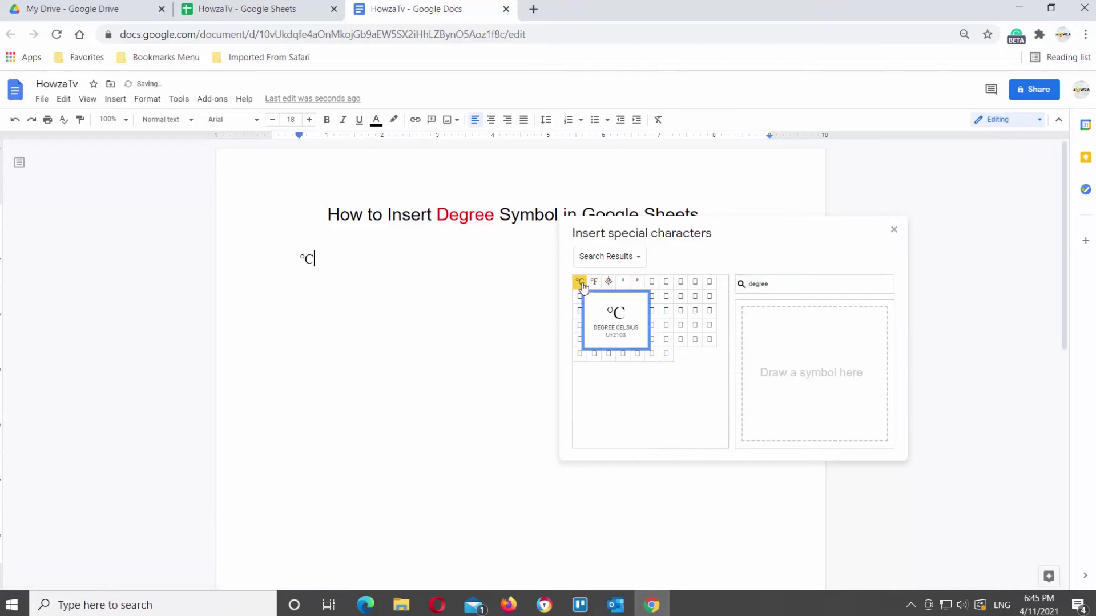
pyautogui.click(594, 282)
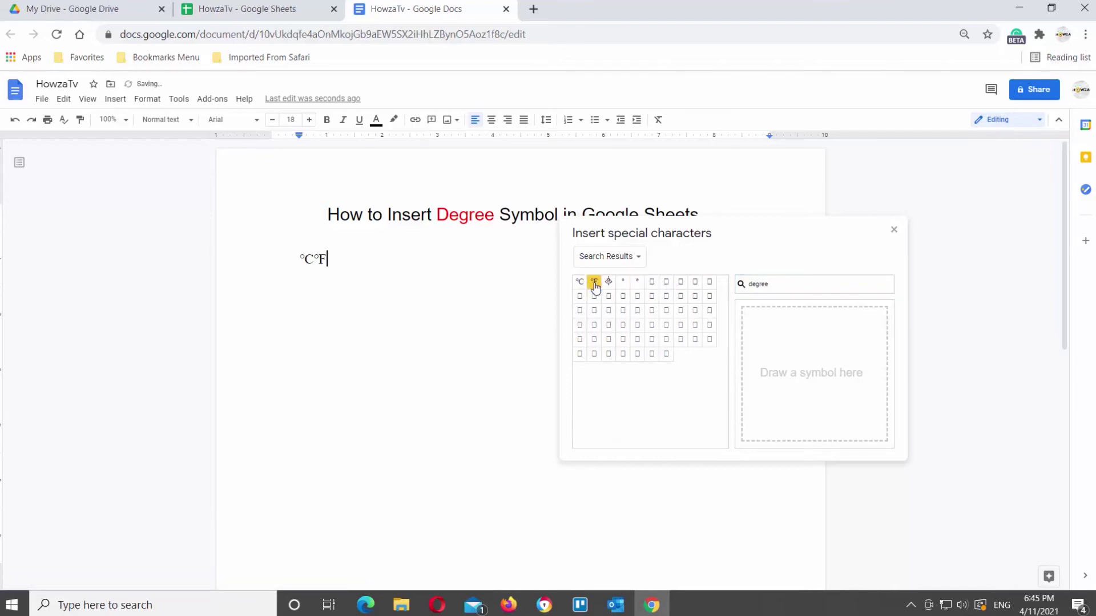
pyautogui.click(622, 282)
# Step: Copy the °C°F° symbols and bring up paste options in spreadsheet cell E14
pyautogui.moveTo(333, 258); pyautogui.dragTo(291, 254)
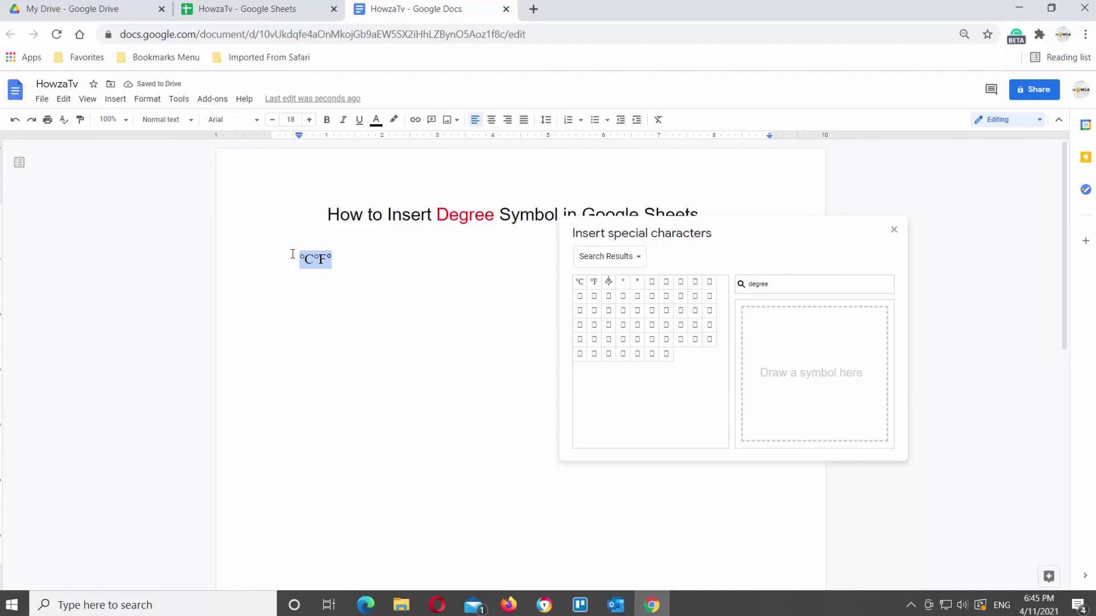
pyautogui.rightClick(323, 254)
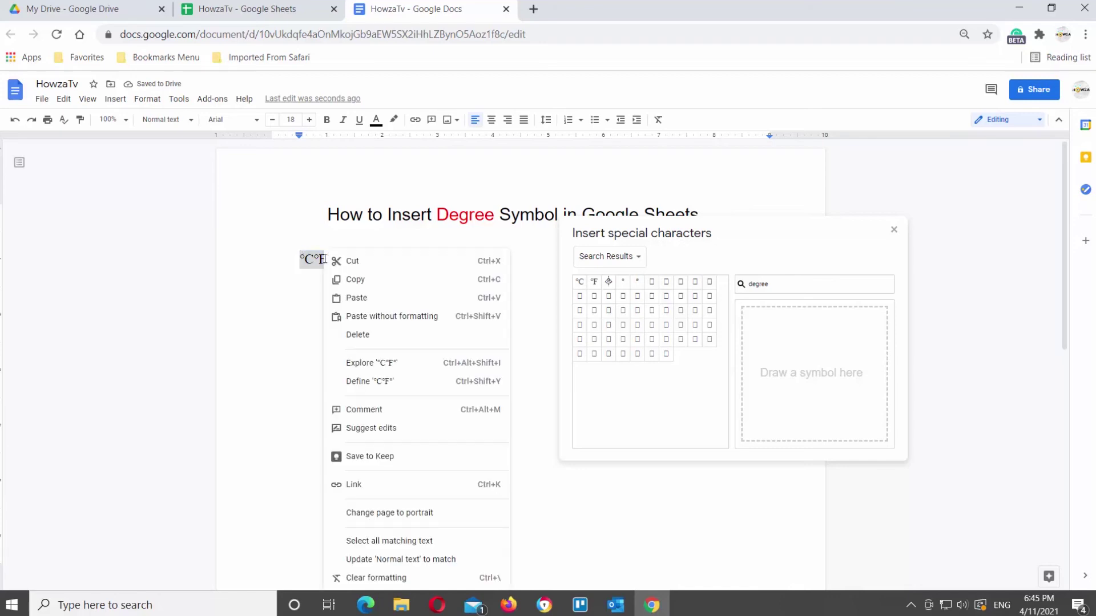
pyautogui.click(355, 279)
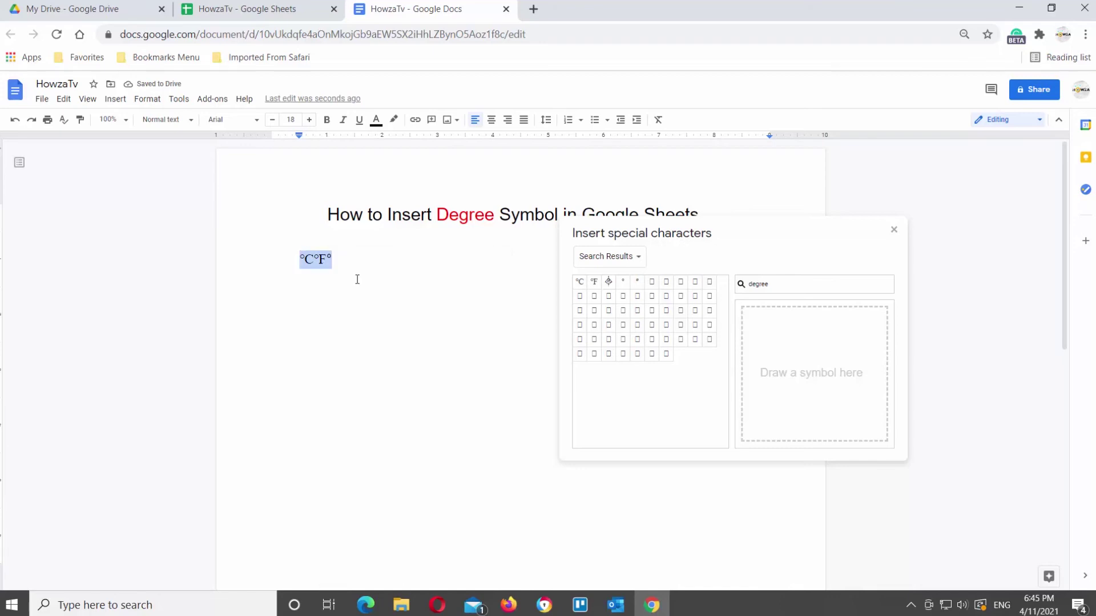
pyautogui.click(268, 13)
pyautogui.click(386, 412)
pyautogui.rightClick(387, 415)
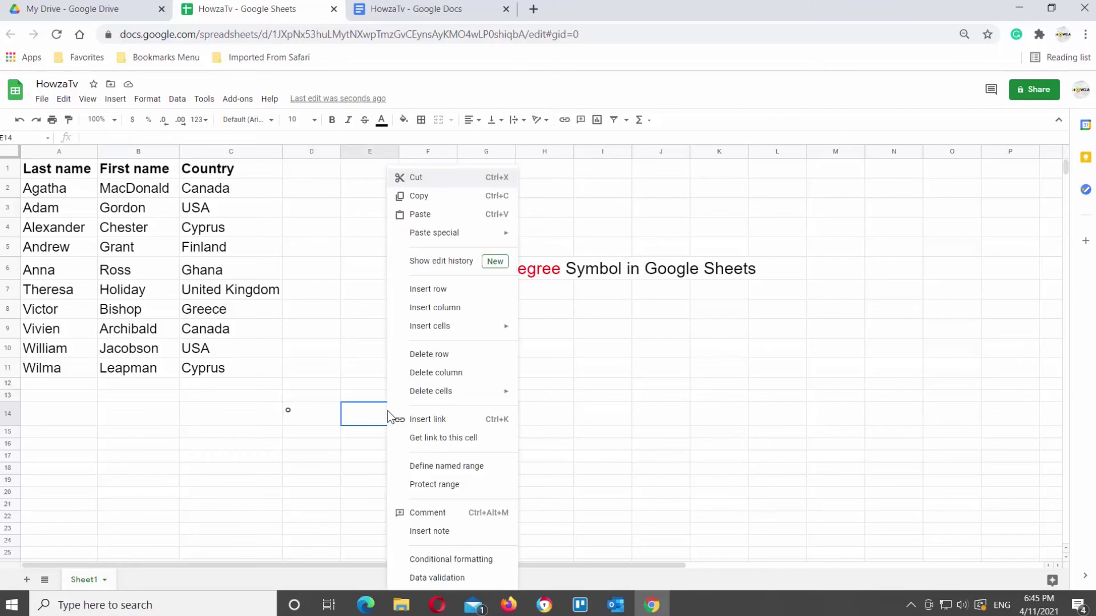